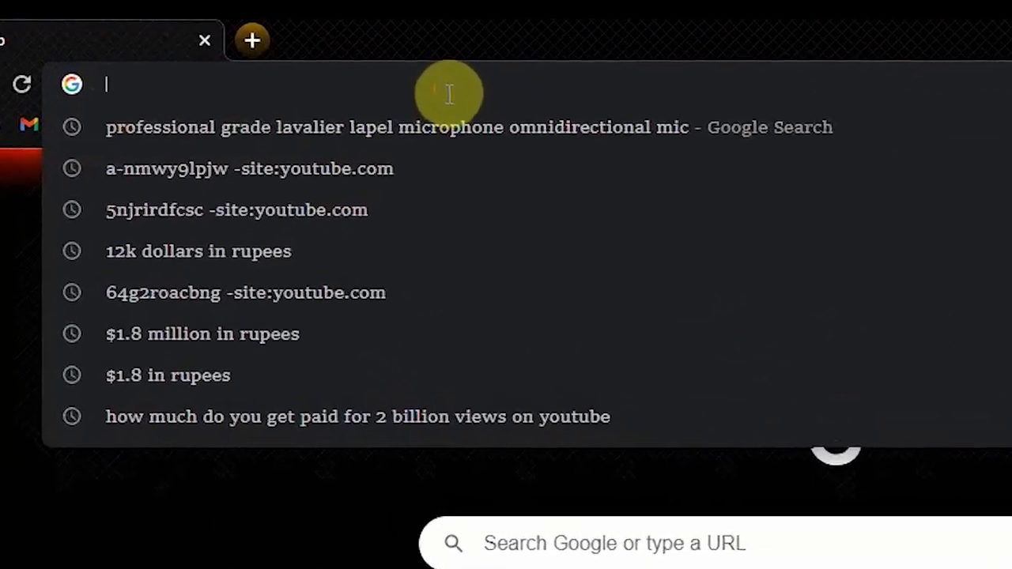
# Search the web for 'handbrake' and open the handbrake.fr downloads page.
pyautogui.write('hand')
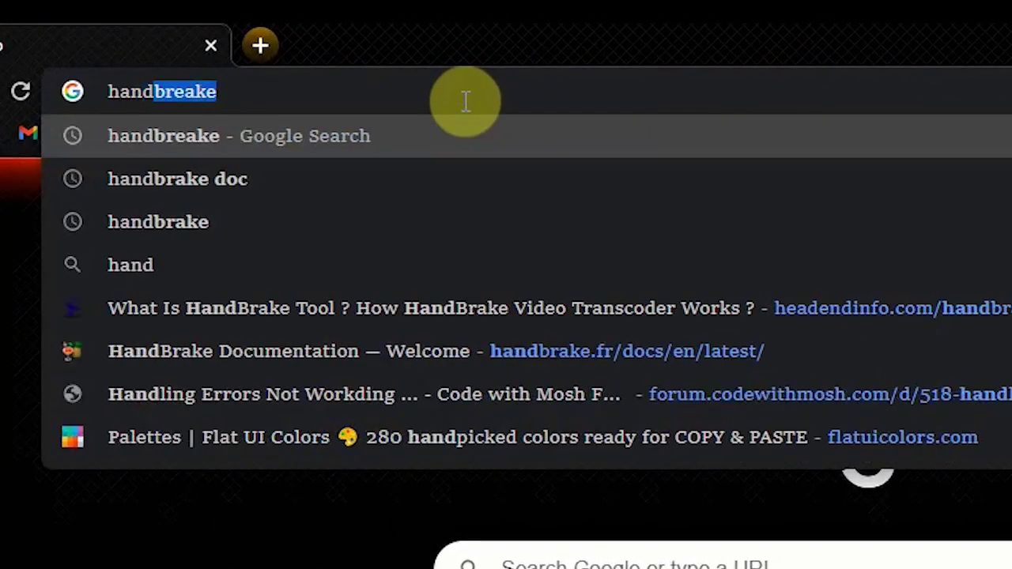
pyautogui.write('brake')
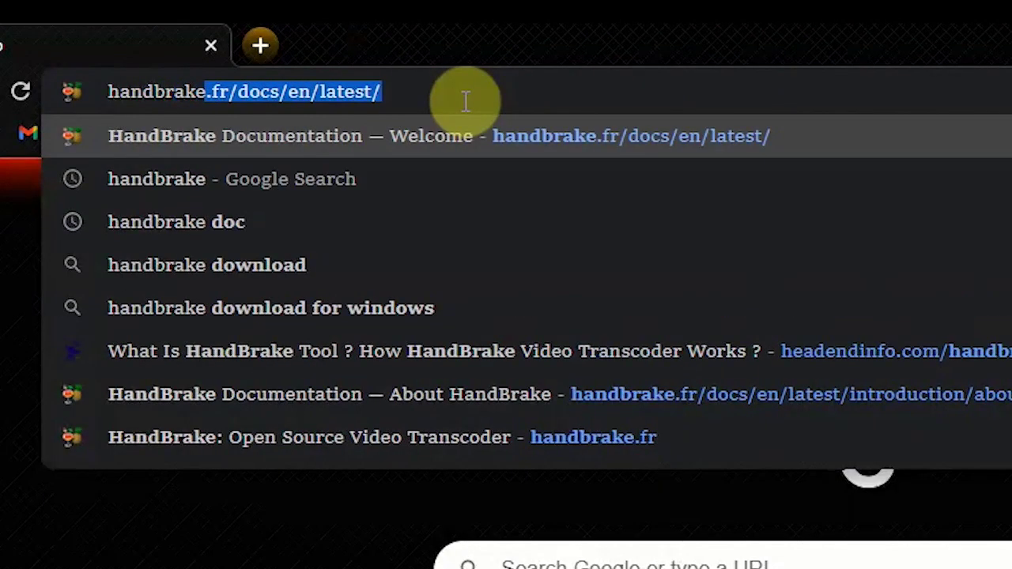
pyautogui.press('Delete')
pyautogui.press('Return')
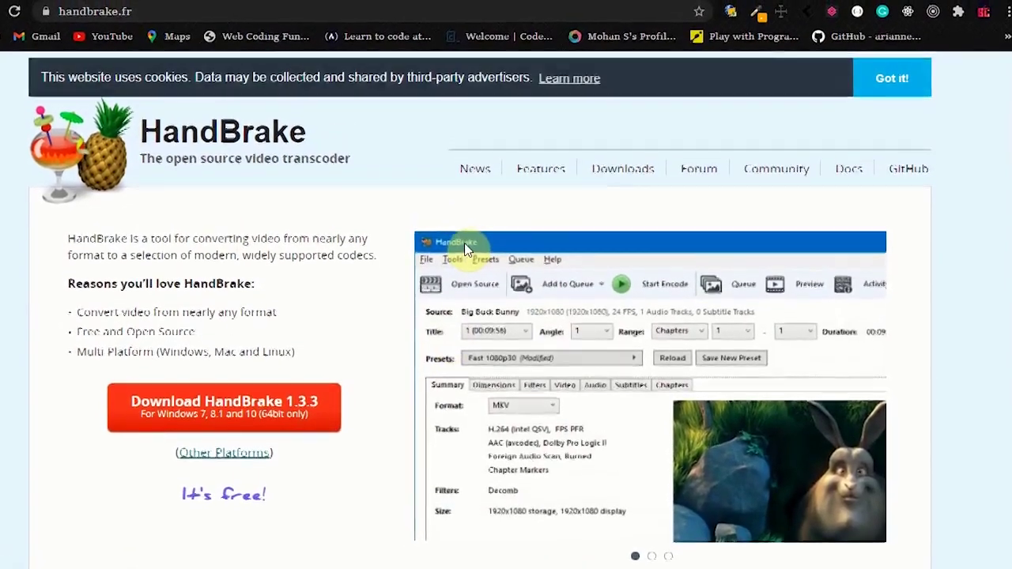
pyautogui.click(620, 155)
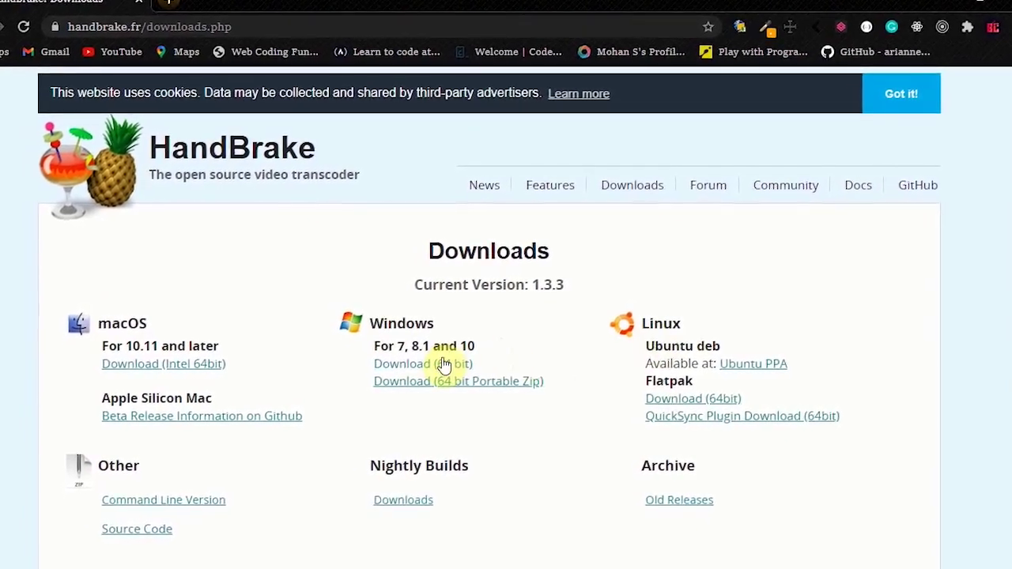
# Download the HandBrake 1.3.3 Windows 64-bit installer and show it in the Downloads folder.
pyautogui.click(445, 363)
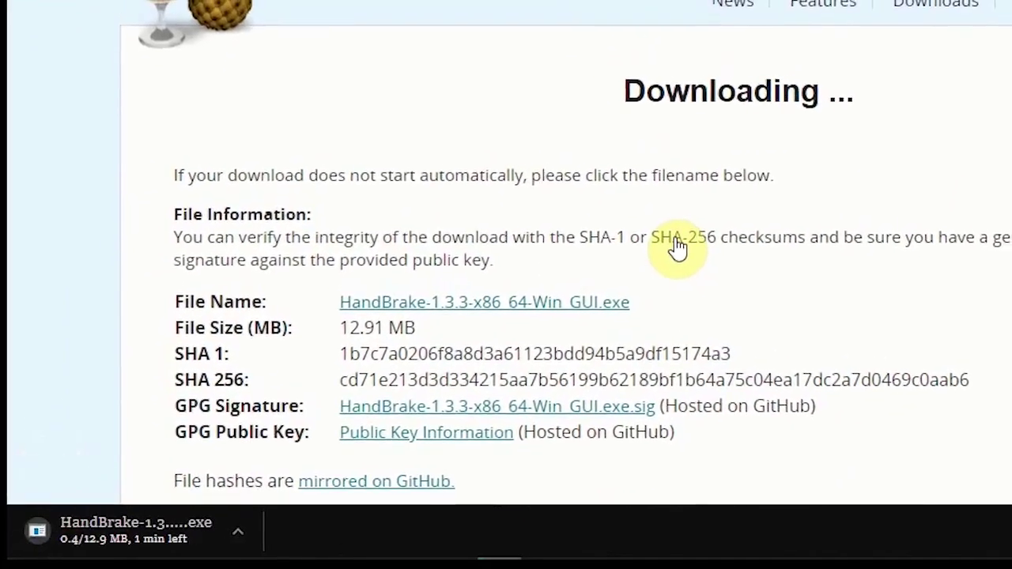
pyautogui.scroll(-2, 673, 245)
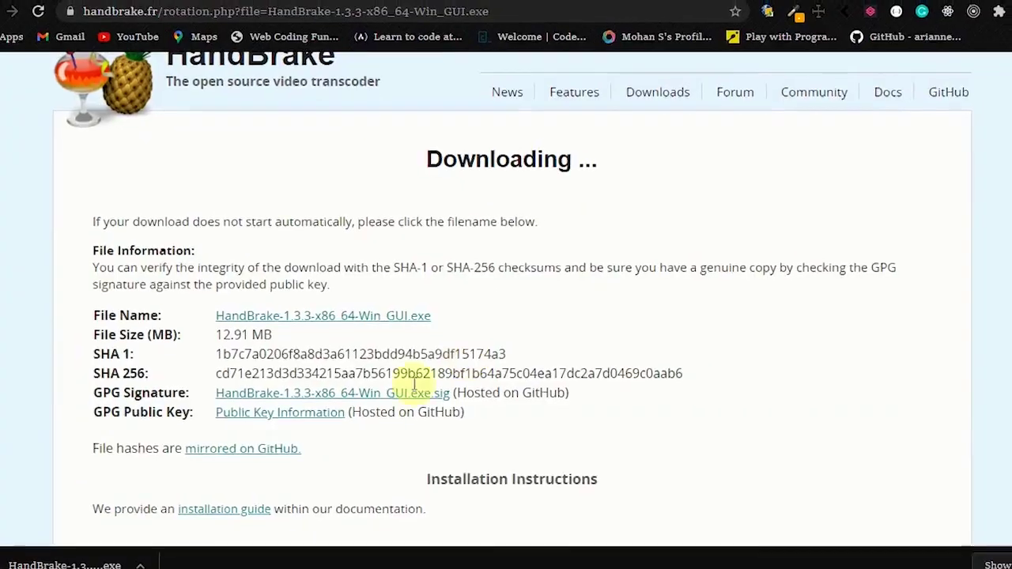
pyautogui.click(140, 565)
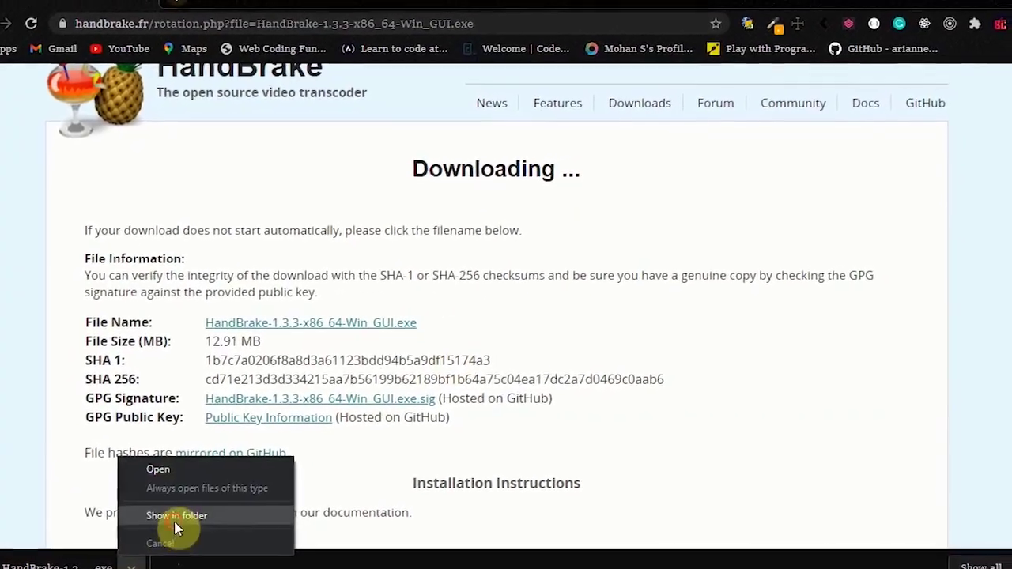
pyautogui.click(175, 518)
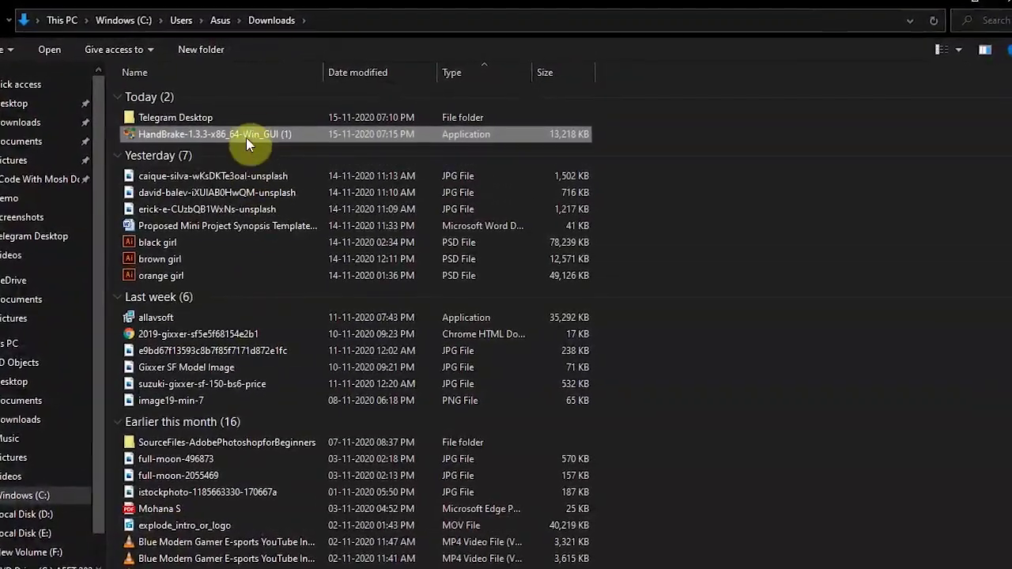
# Run the HandBrake 1.3.3 installer with defaults into C:\Program Files\HandBrake and finish setup.
pyautogui.click(250, 135)
pyautogui.doubleClick(239, 136)
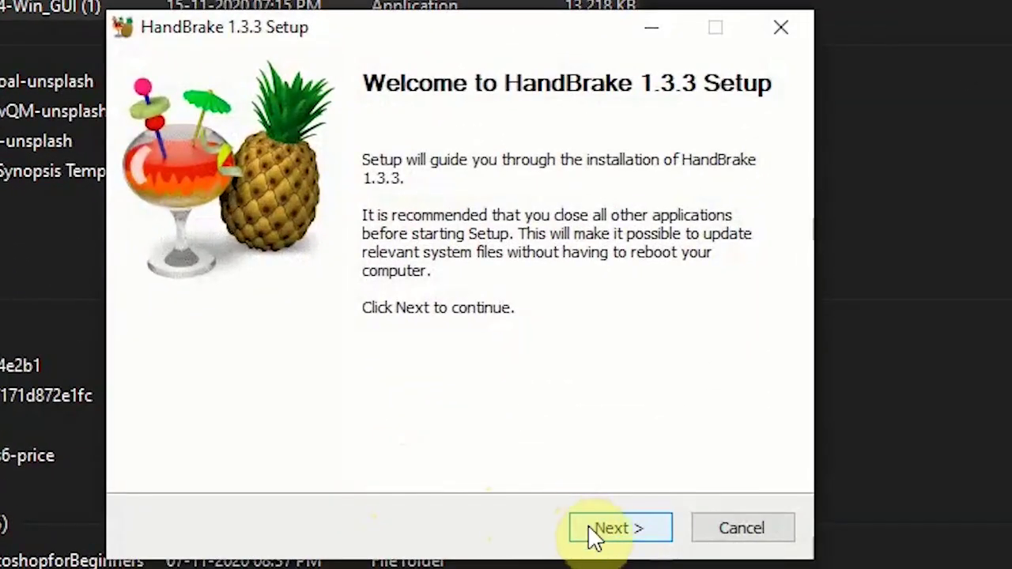
pyautogui.click(595, 529)
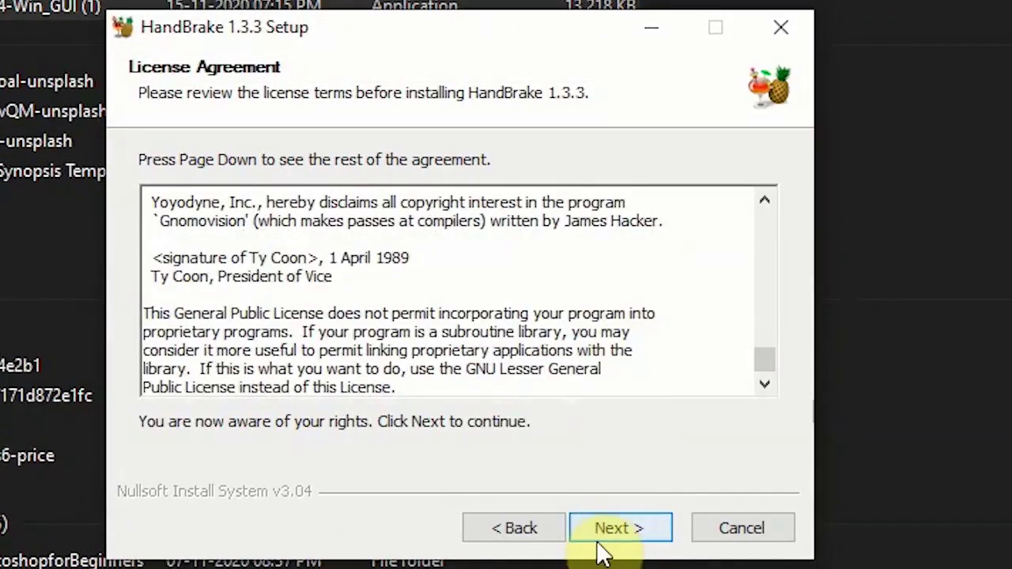
pyautogui.click(605, 528)
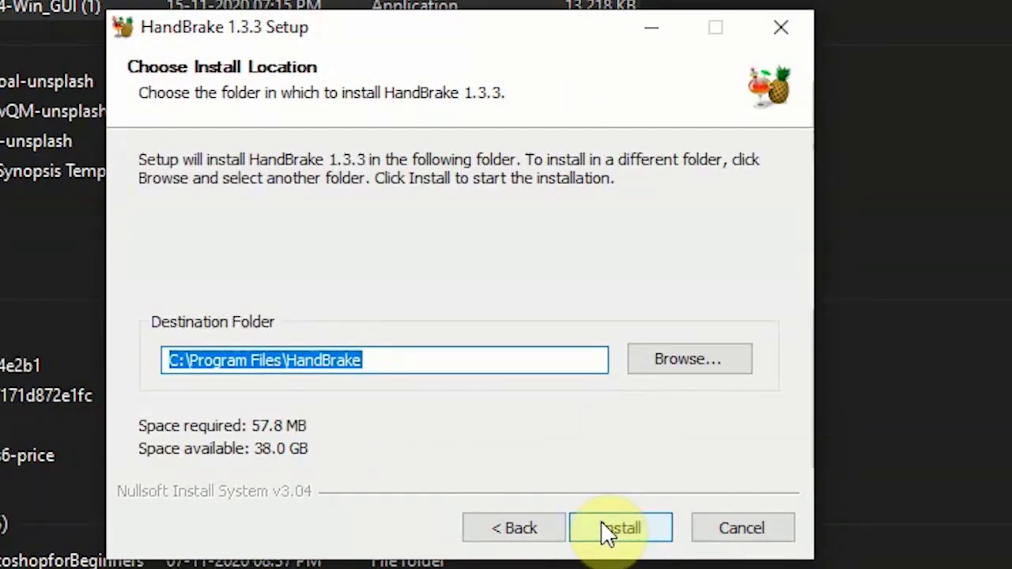
pyautogui.click(602, 525)
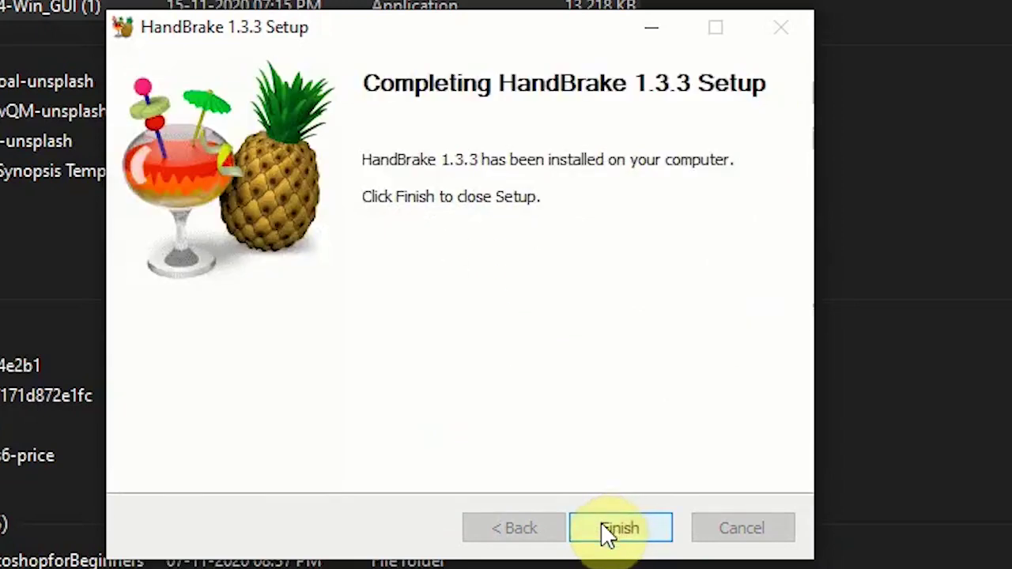
pyautogui.click(602, 524)
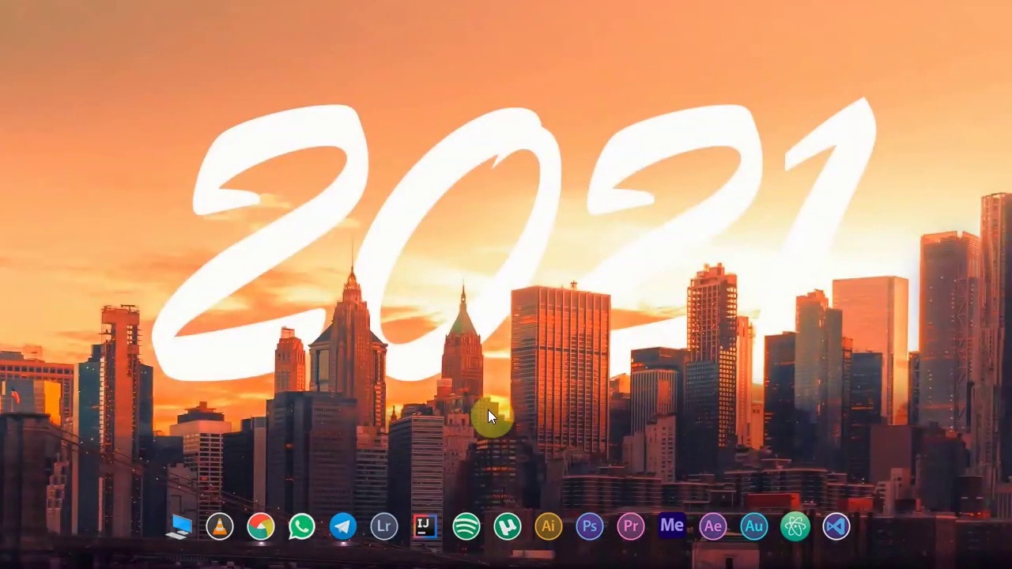
# In This PC > Videos, compare nexus (986 MB) with Nexus-1h.265_5RF_VS (90.5 MB).
pyautogui.click(178, 526)
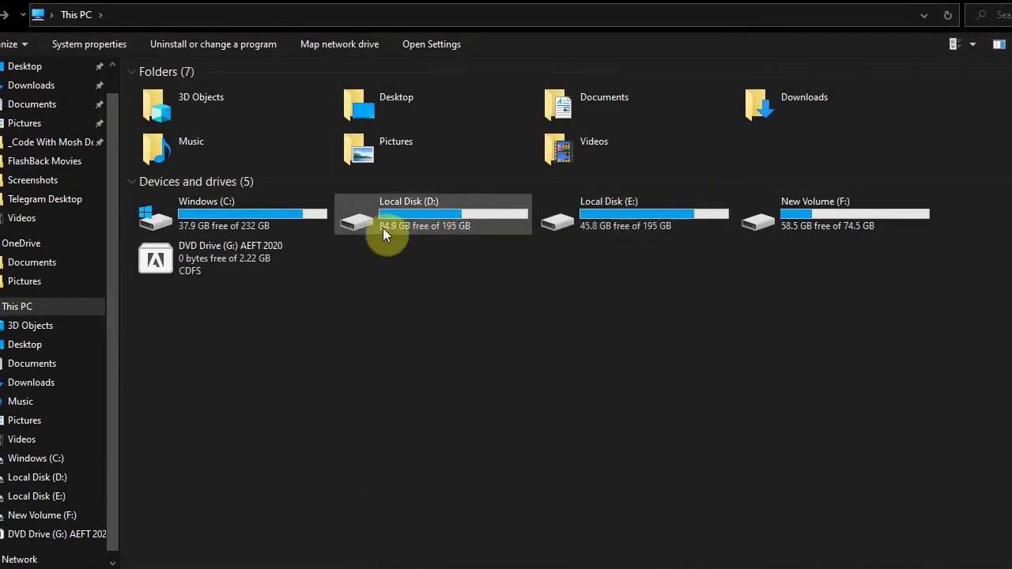
pyautogui.doubleClick(590, 154)
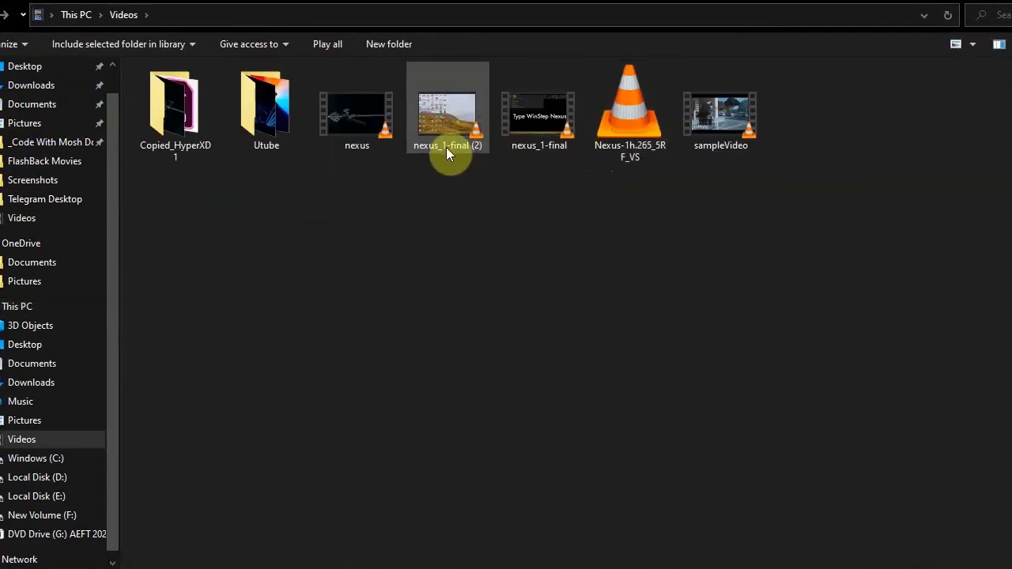
pyautogui.moveTo(357, 132)
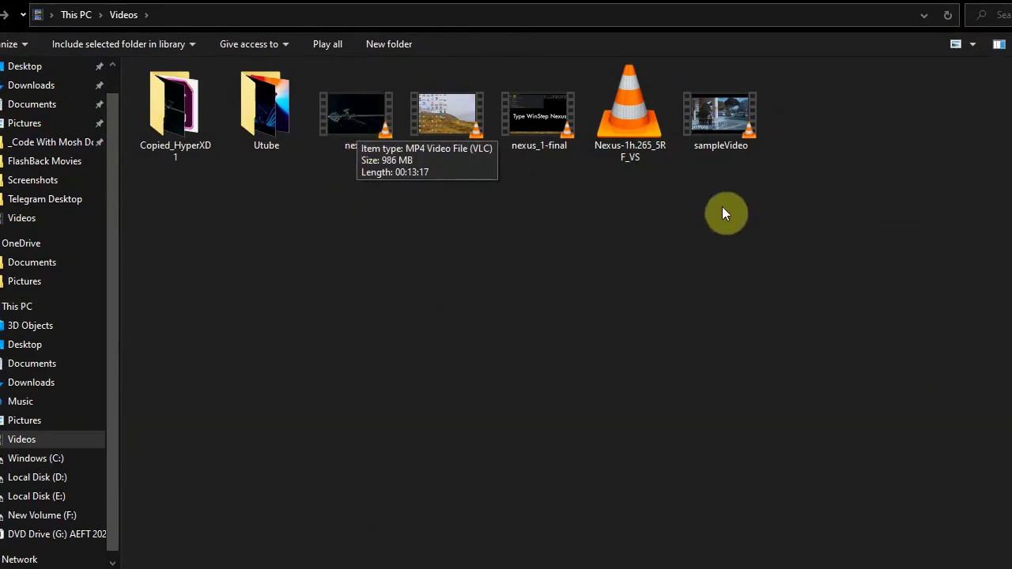
pyautogui.moveTo(617, 134)
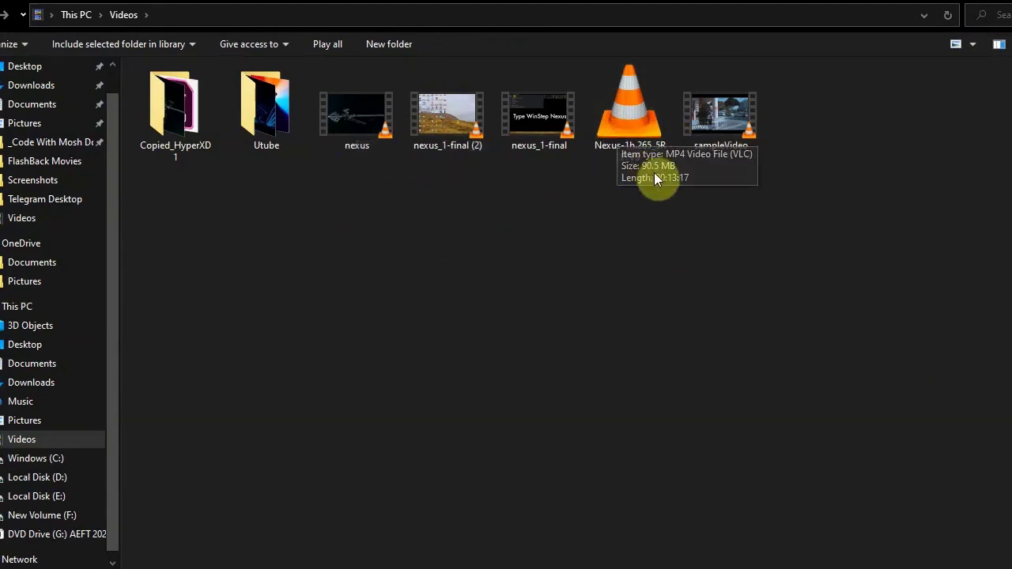
pyautogui.click(647, 146)
pyautogui.rightClick(630, 142)
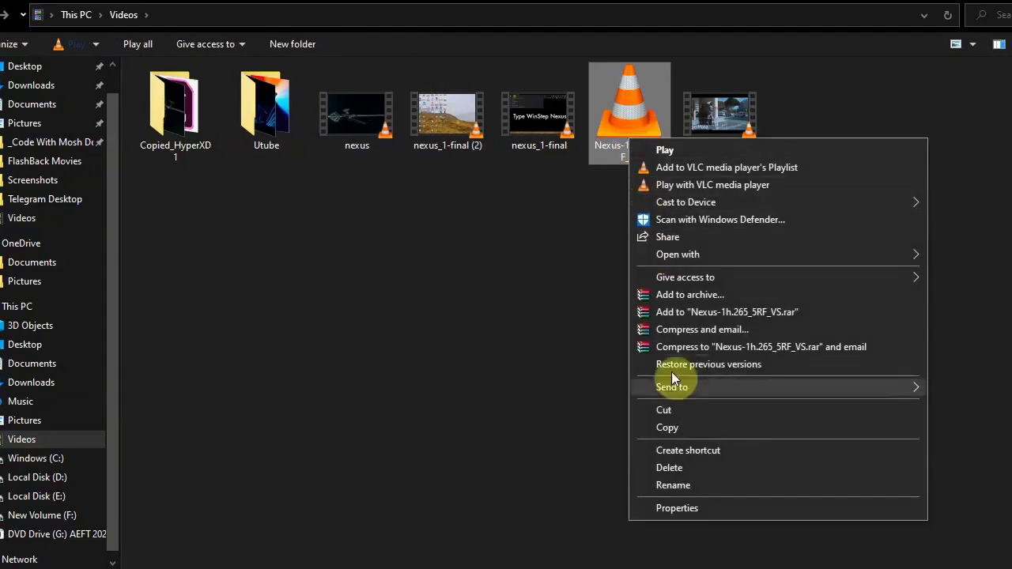
pyautogui.click(658, 510)
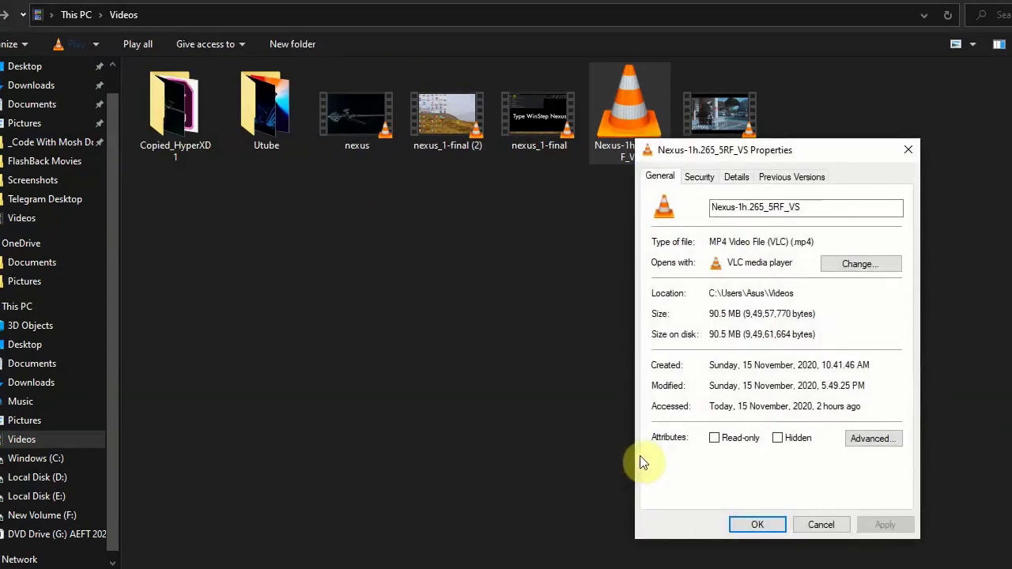
pyautogui.click(910, 149)
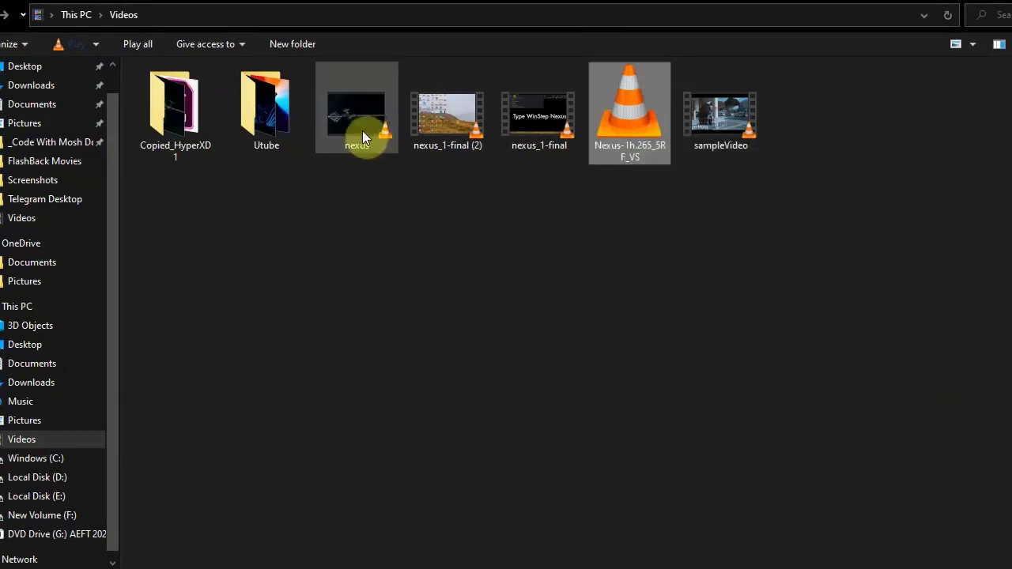
pyautogui.rightClick(363, 128)
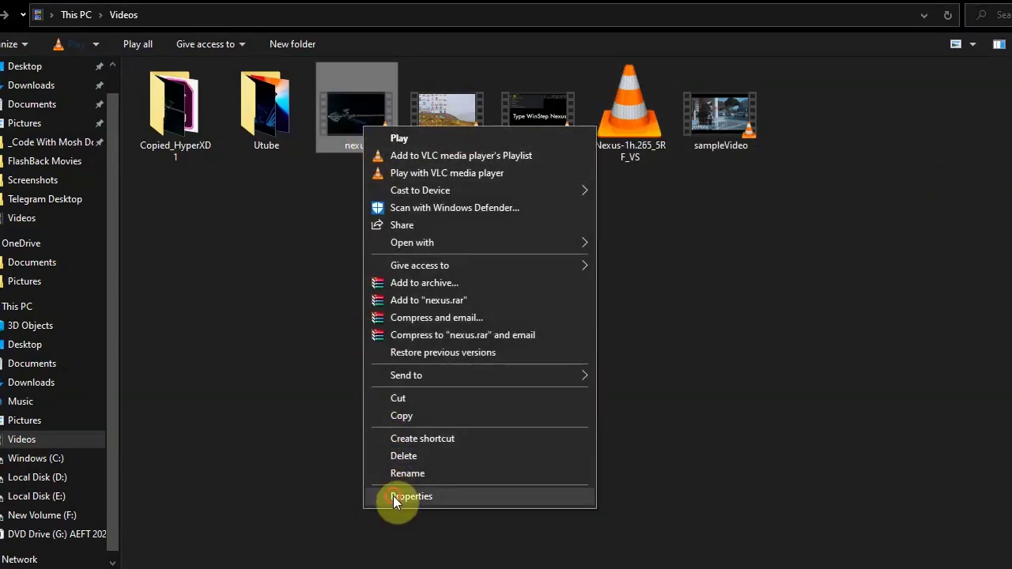
pyautogui.click(403, 496)
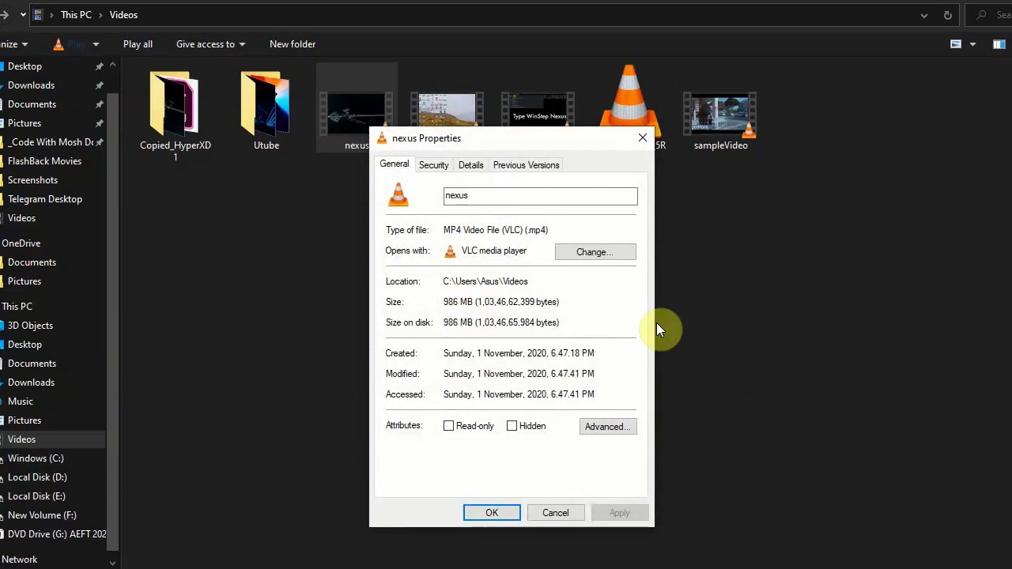
pyautogui.click(682, 329)
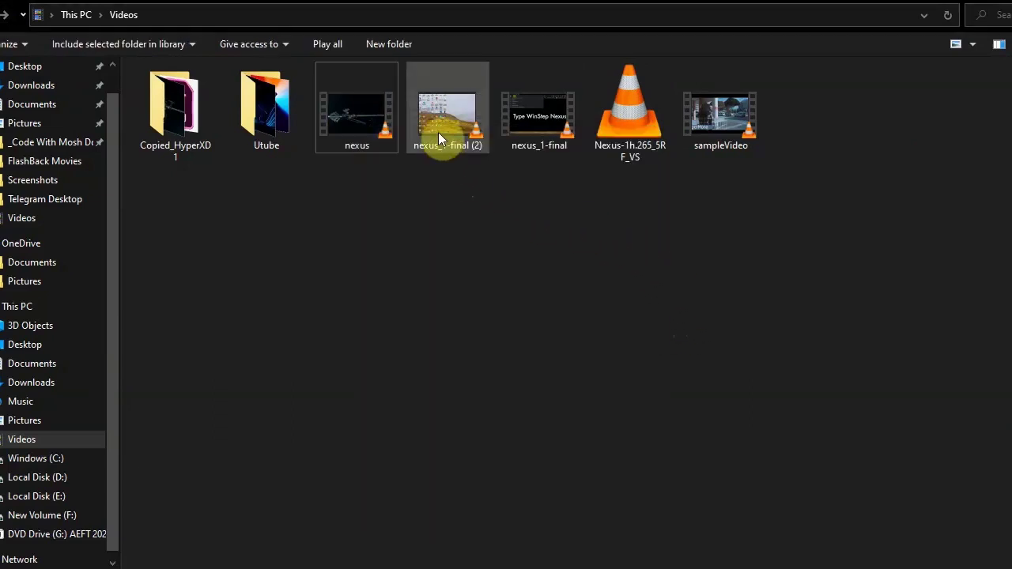
pyautogui.moveTo(438, 133)
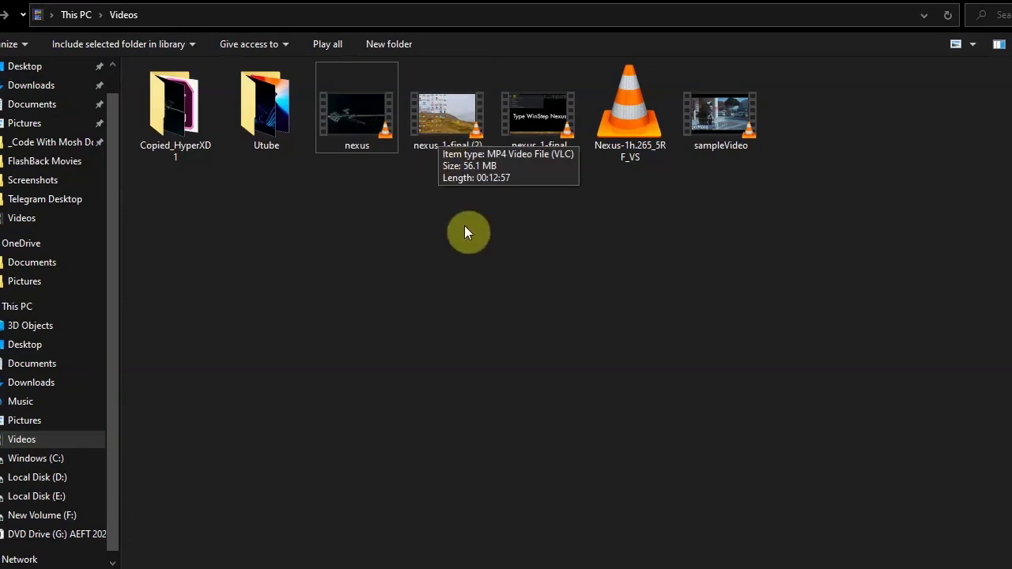
pyautogui.moveTo(535, 126)
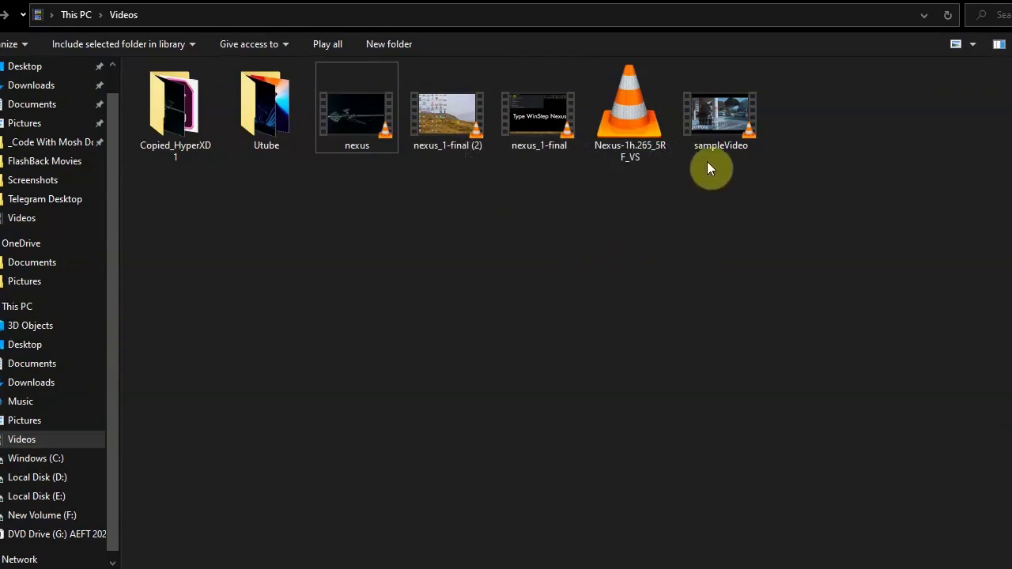
pyautogui.moveTo(705, 139)
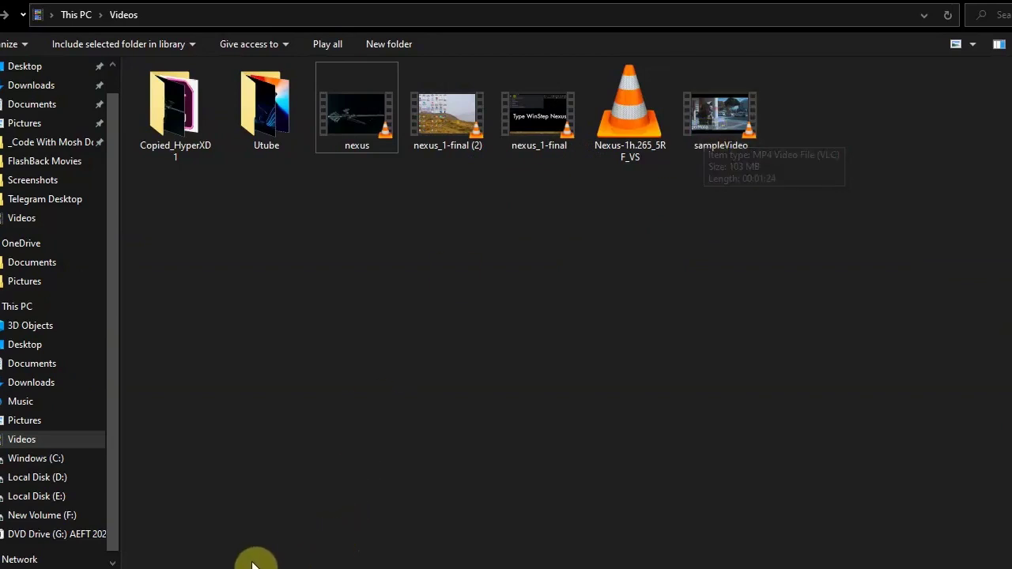
# Search the Start menu for 'ha' and launch HandBrake from the best match.
pyautogui.click(10, 549)
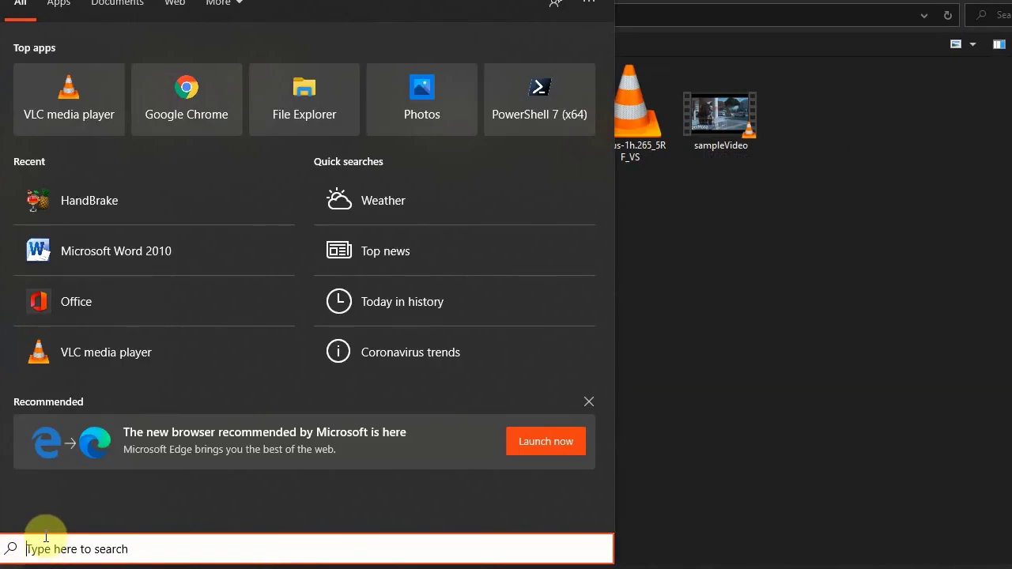
pyautogui.write('ha')
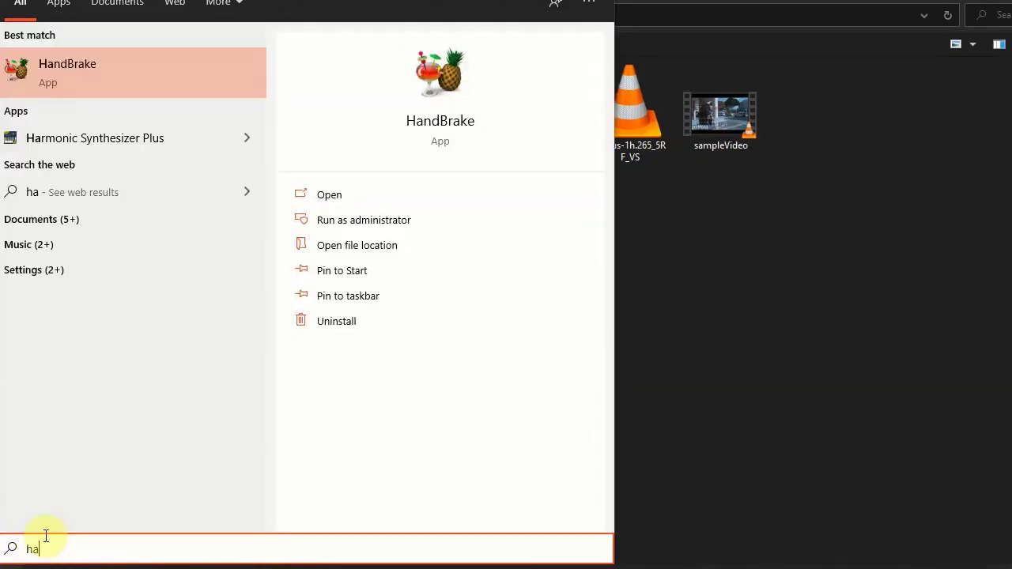
pyautogui.click(96, 86)
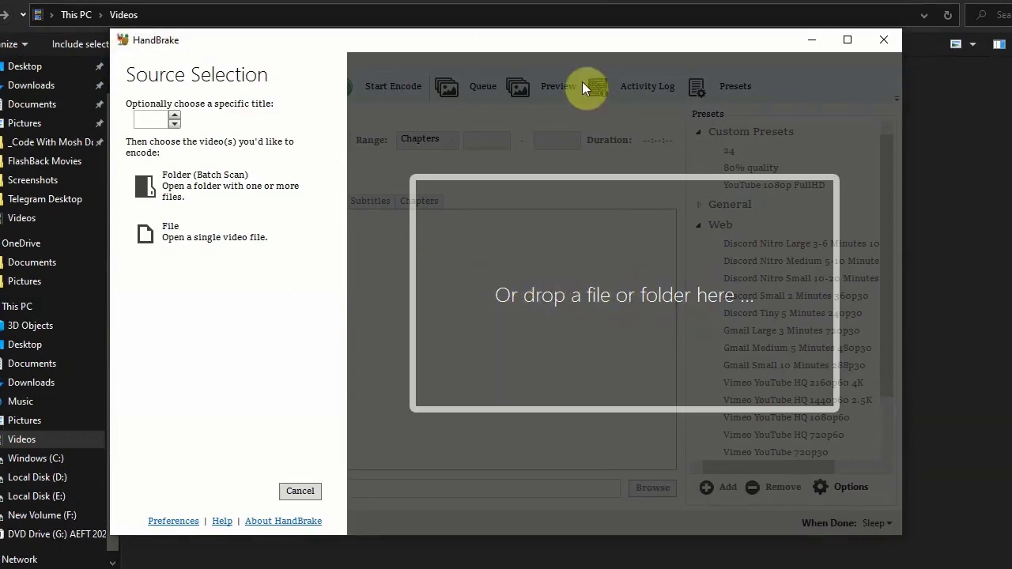
# Drag sampleVideo from the Videos folder into HandBrake's drop area as the source clip.
pyautogui.moveTo(587, 45); pyautogui.dragTo(351, 45)
pyautogui.moveTo(722, 117); pyautogui.dragTo(383, 296)
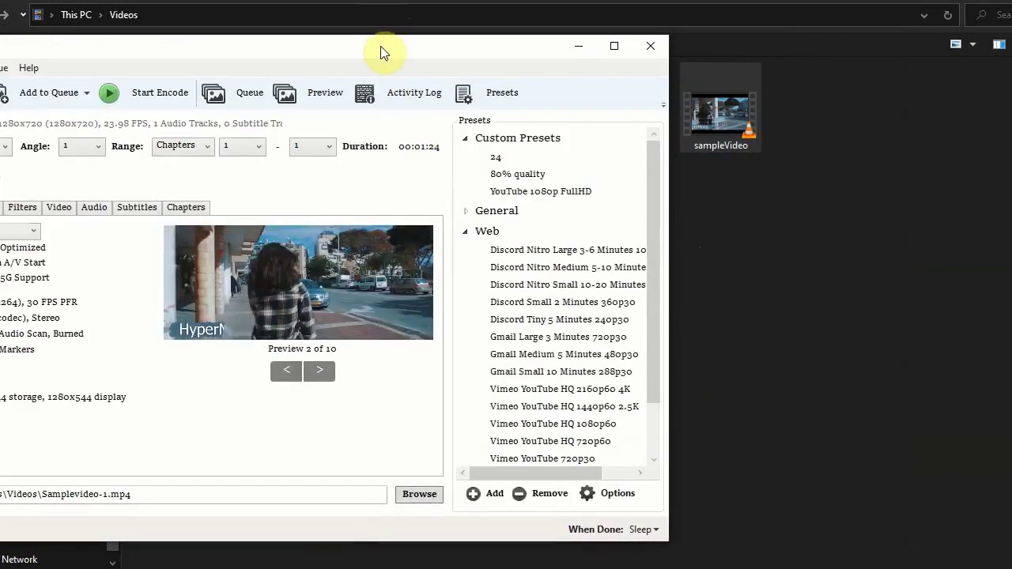
pyautogui.moveTo(380, 45); pyautogui.dragTo(708, 38)
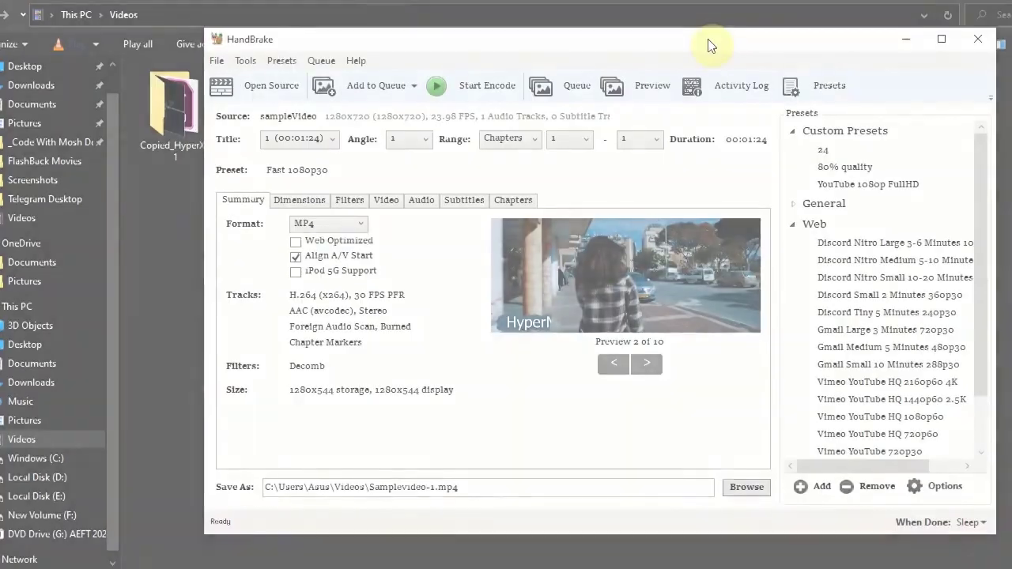
pyautogui.click(708, 39)
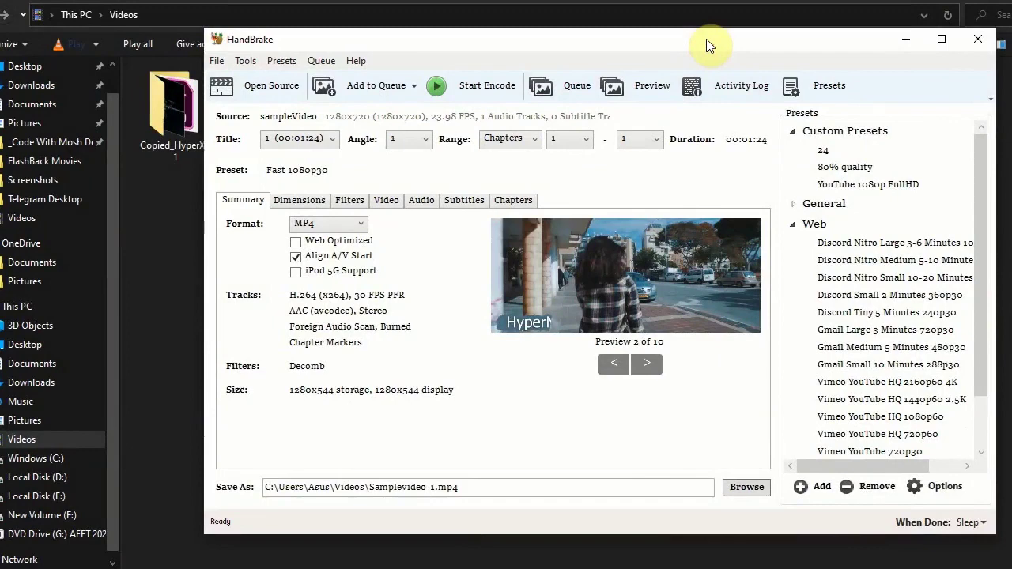
# Leave Web Optimized off and MP4 as the format, then review Dimensions, Filters and Video settings.
pyautogui.click(296, 244)
pyautogui.click(296, 243)
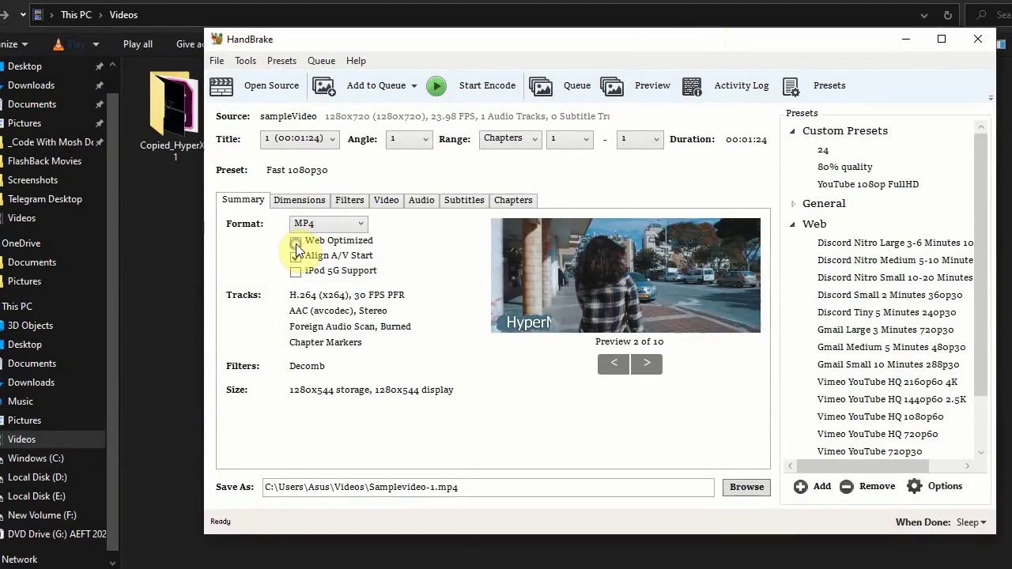
pyautogui.click(337, 224)
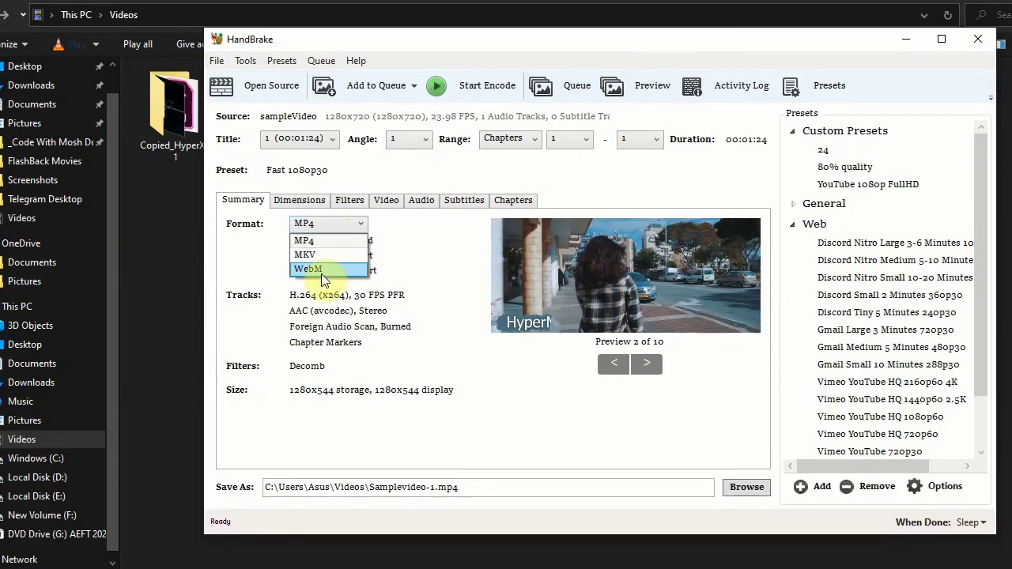
pyautogui.click(346, 224)
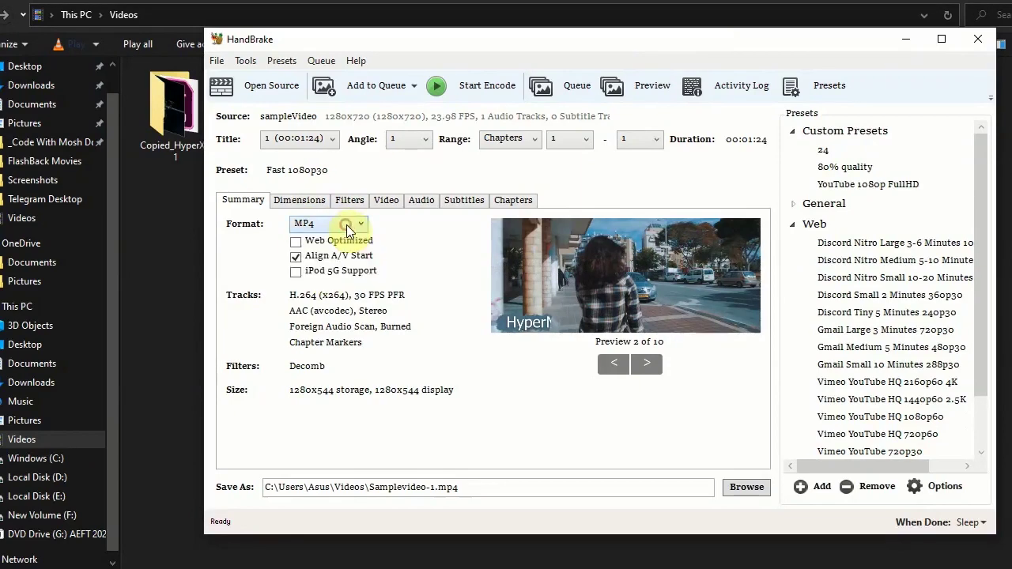
pyautogui.click(300, 202)
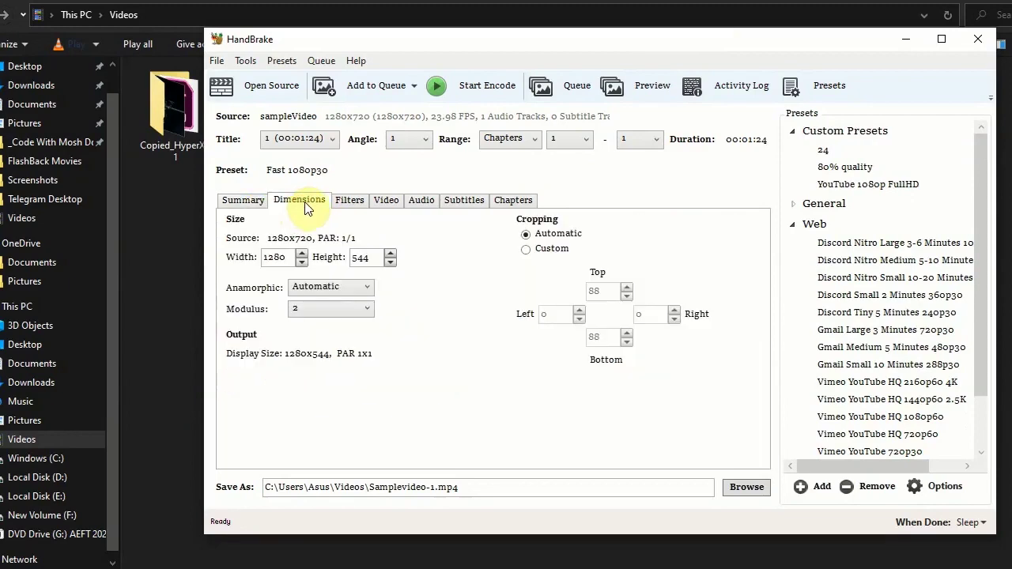
pyautogui.click(345, 203)
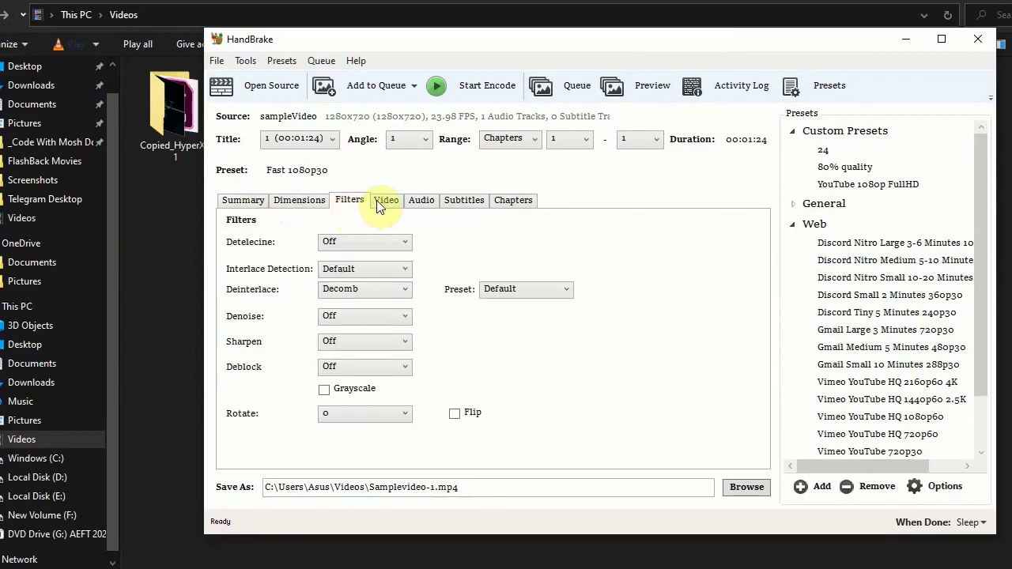
pyautogui.click(378, 201)
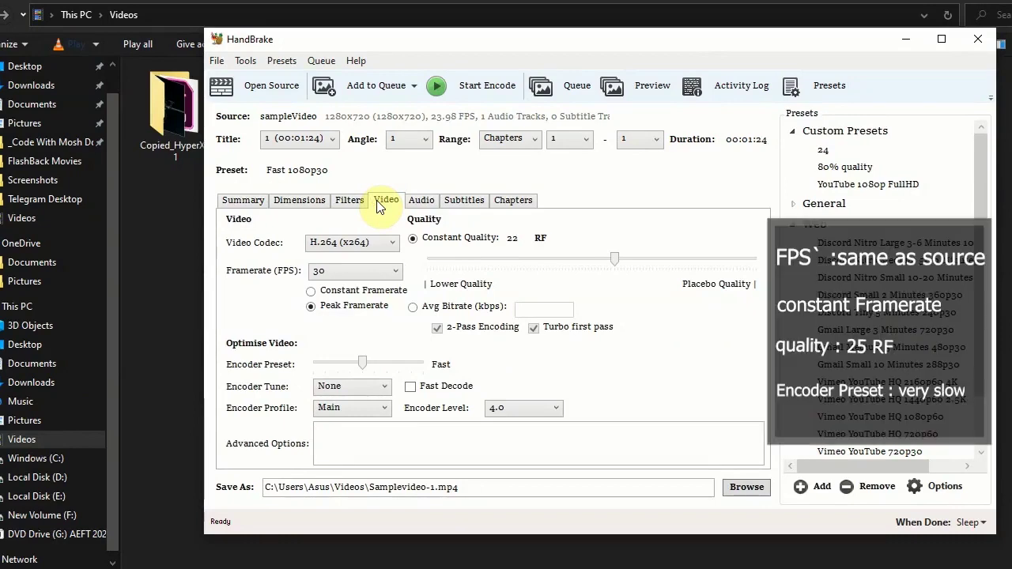
# Use H.264 with same-as-source constant framerate, RF 25 quality and the VerySlow encoder preset.
pyautogui.click(393, 274)
pyautogui.scroll(2, 369, 292)
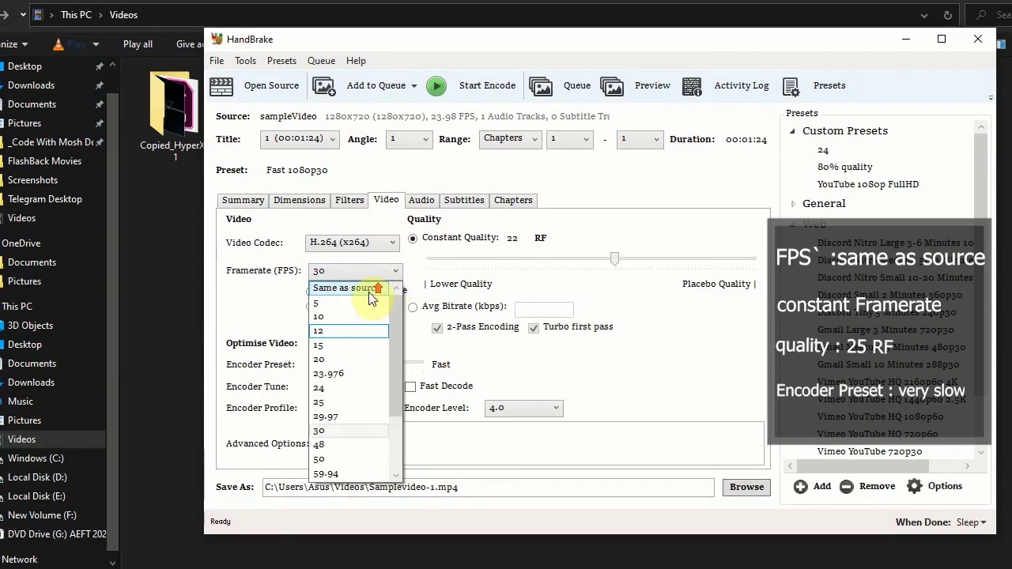
pyautogui.click(362, 288)
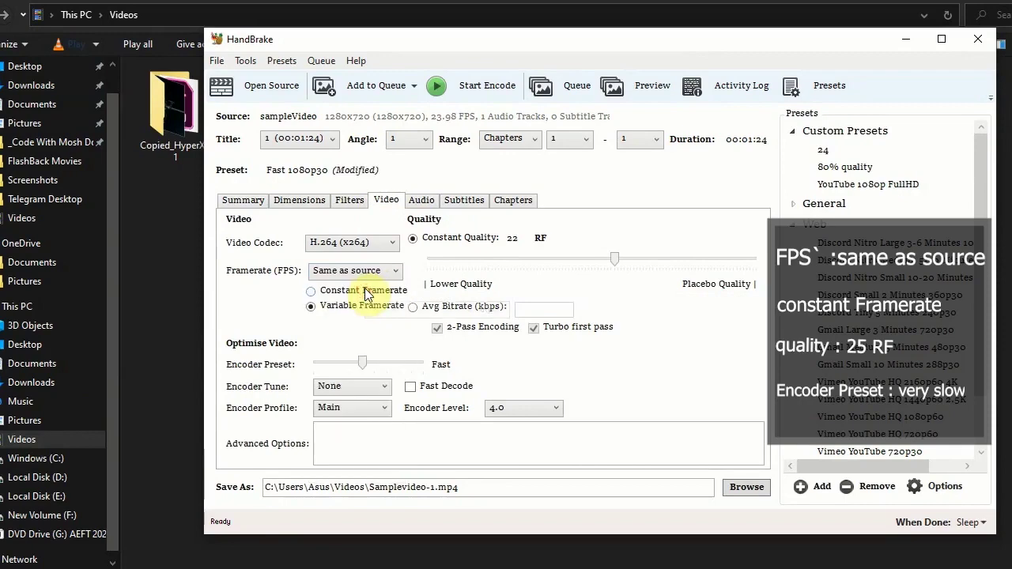
pyautogui.click(386, 245)
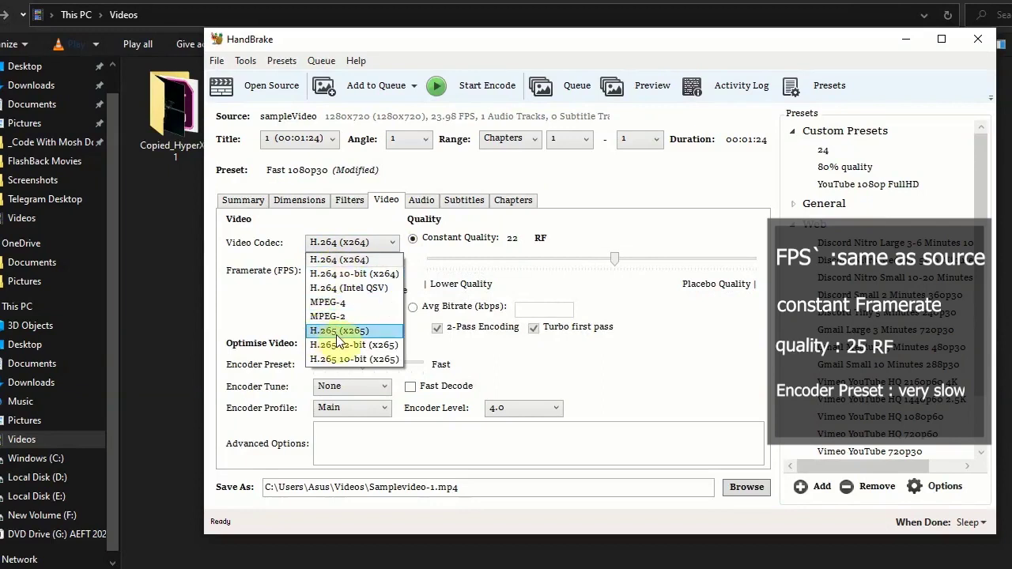
pyautogui.click(337, 263)
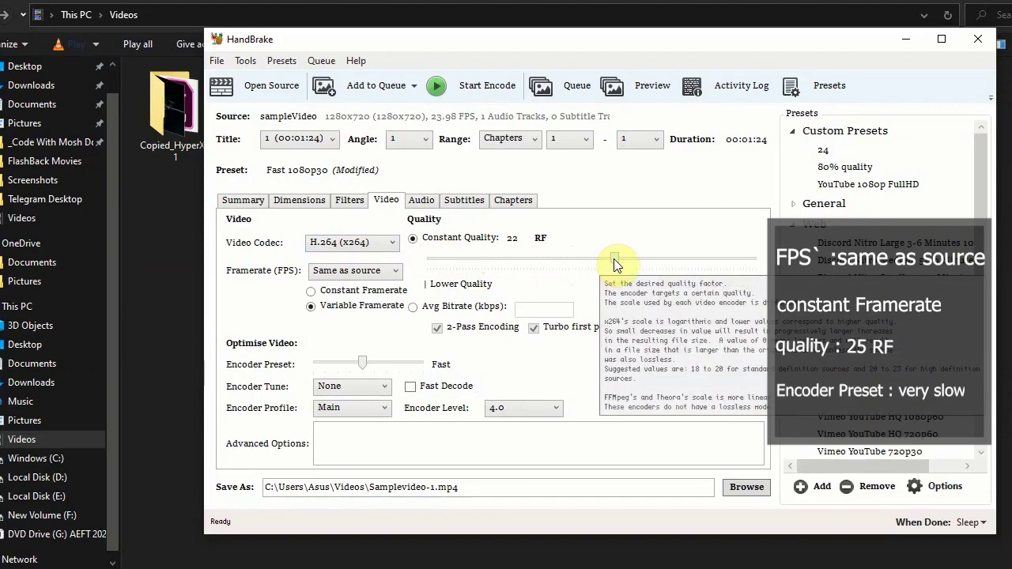
pyautogui.moveTo(616, 265); pyautogui.dragTo(594, 259)
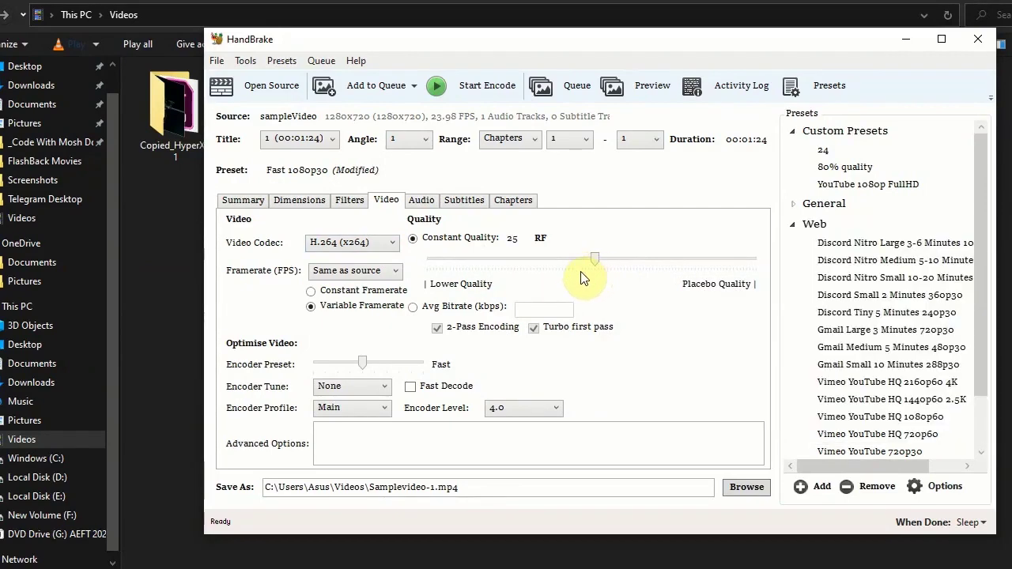
pyautogui.click(355, 292)
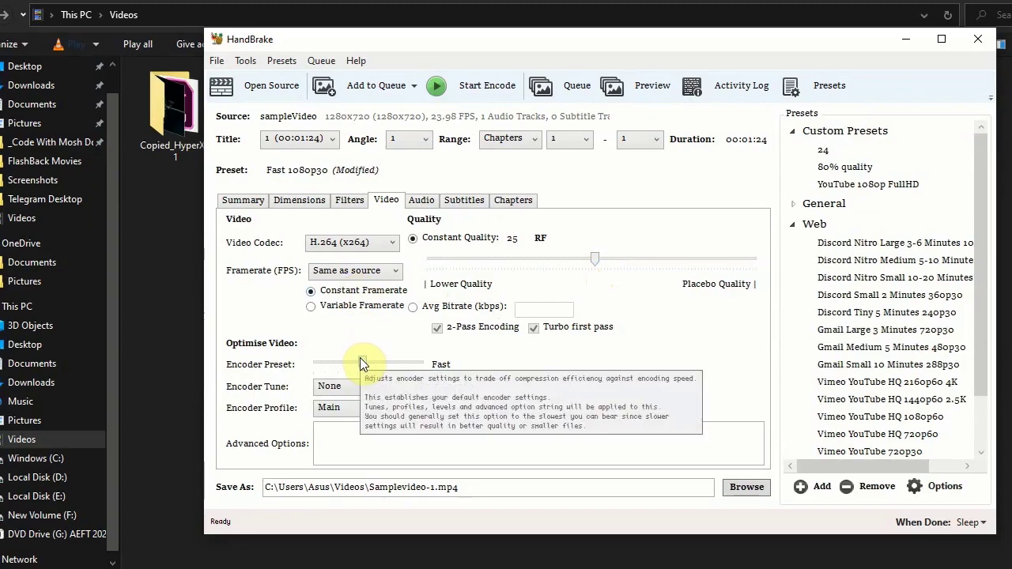
pyautogui.moveTo(360, 360); pyautogui.dragTo(420, 368)
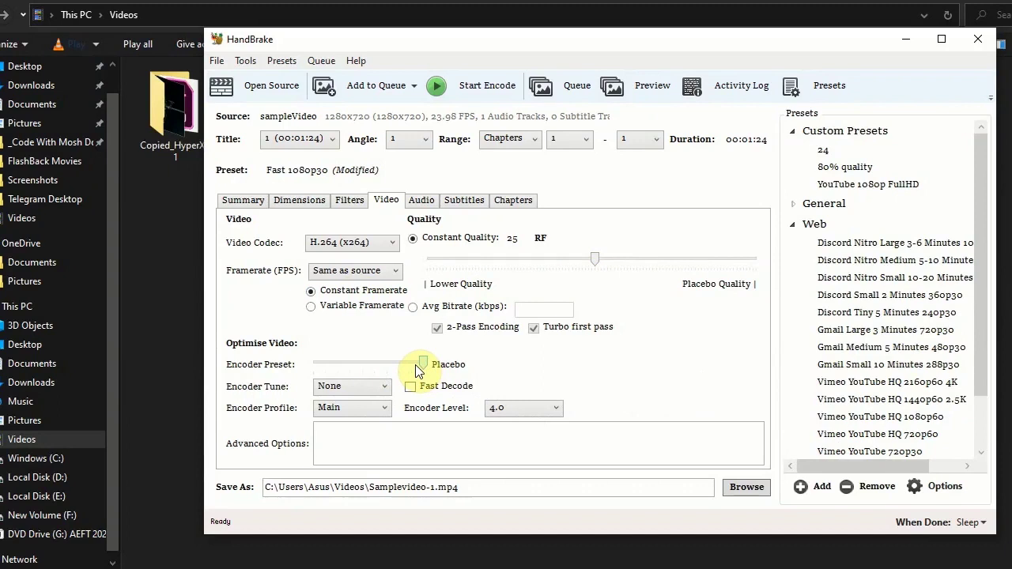
pyautogui.moveTo(417, 371); pyautogui.dragTo(412, 366)
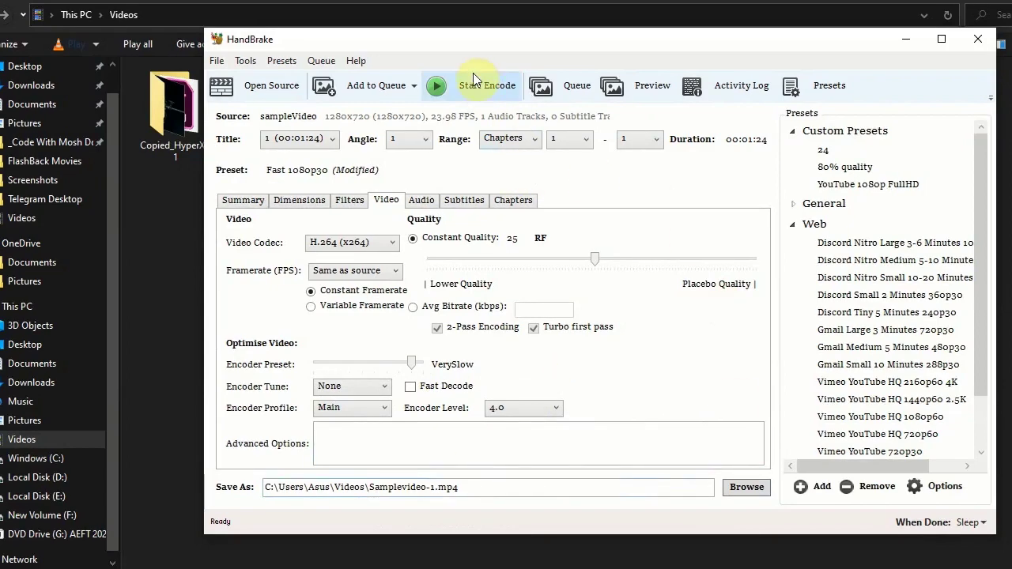
# Encode to Samplevideo-1.mp4, follow the Queue until it finishes, then close HandBrake.
pyautogui.click(471, 95)
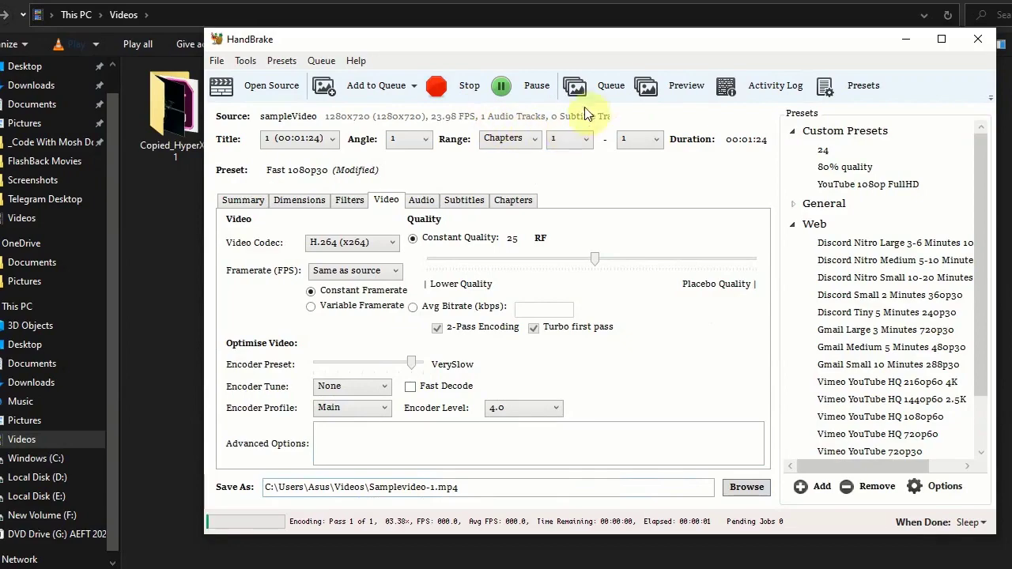
pyautogui.click(602, 87)
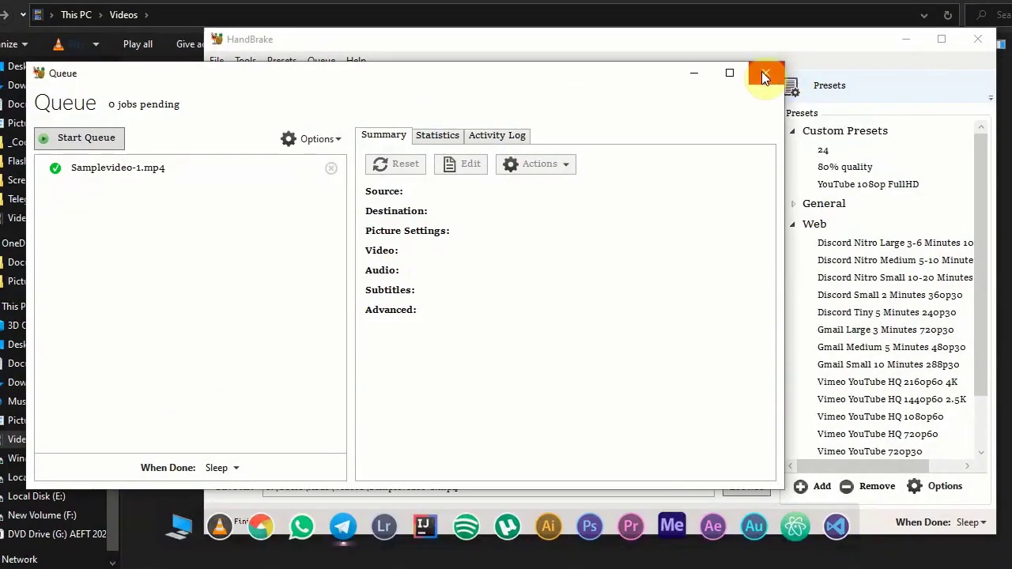
pyautogui.click(761, 71)
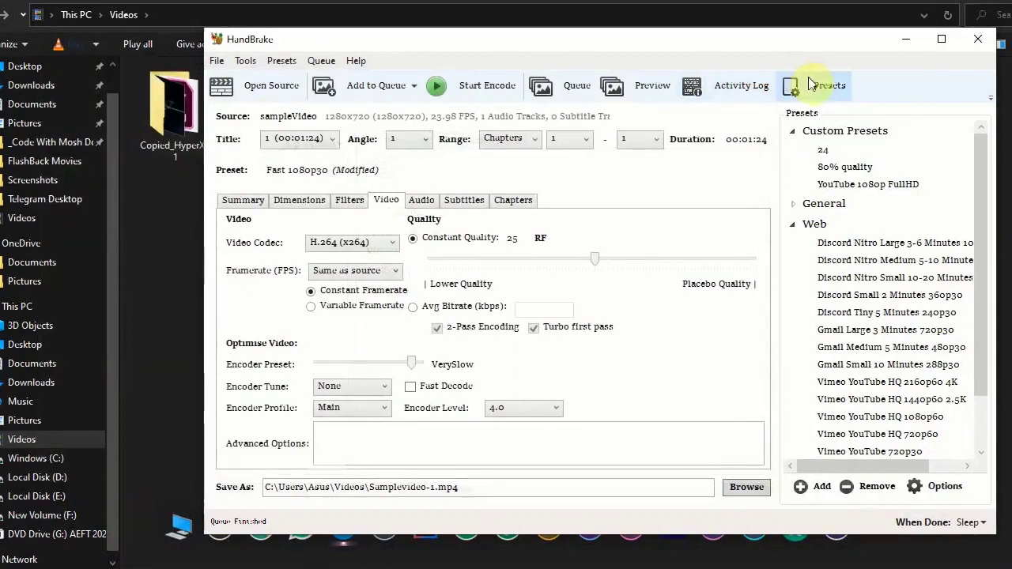
pyautogui.click(977, 39)
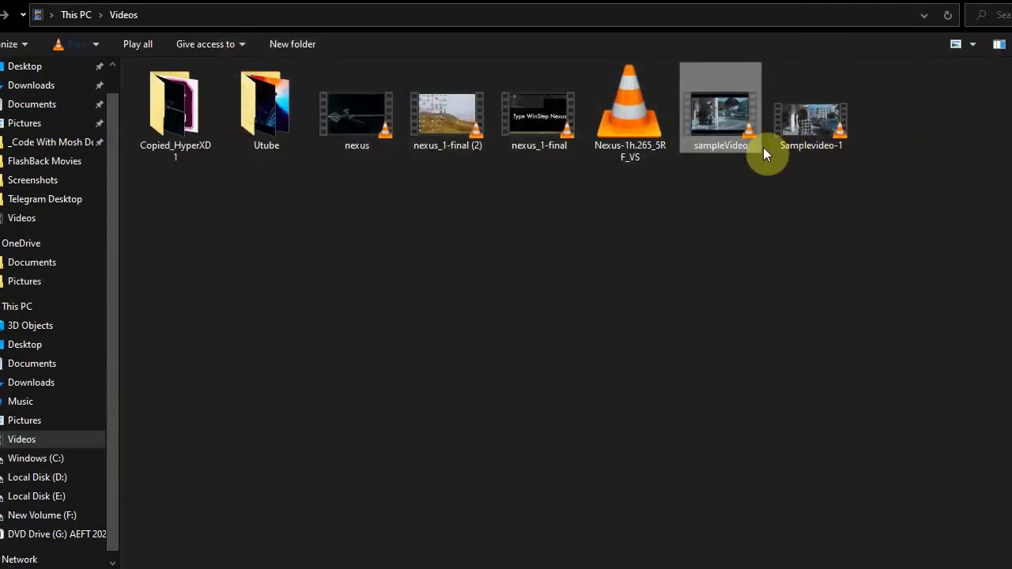
# Compare file sizes: encoded Samplevideo-1 at 13.7 MB versus the 103 MB sampleVideo original.
pyautogui.moveTo(786, 142)
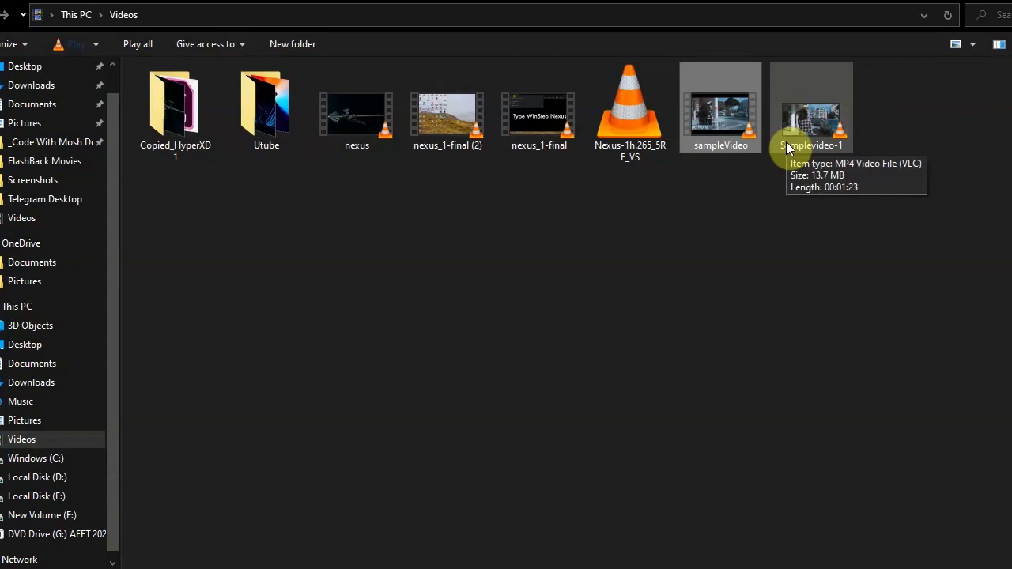
pyautogui.moveTo(729, 142)
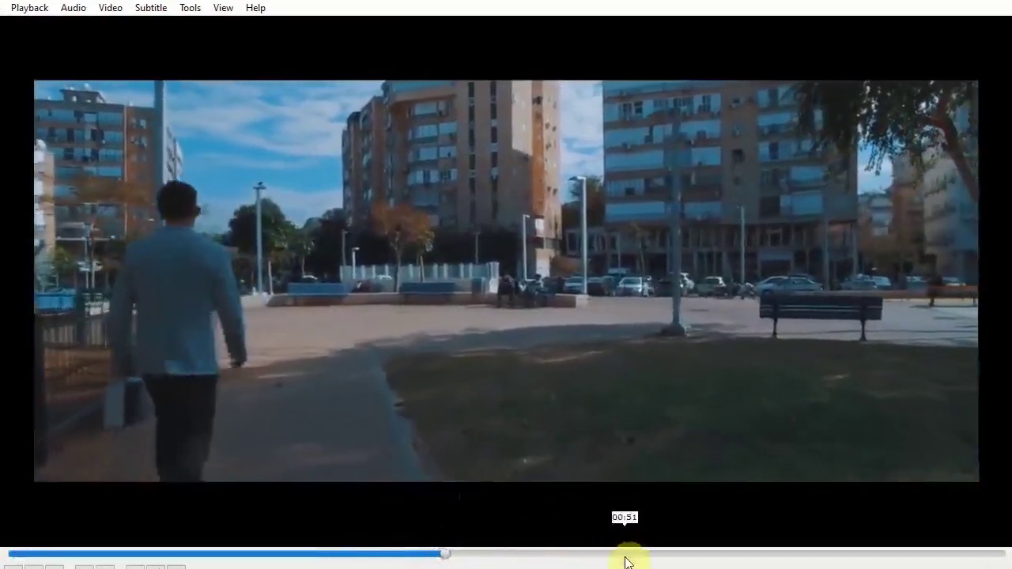
# Skip through Samplevideo-1.mp4 from about 00:51 to 01:11 to check later scenes.
pyautogui.click(625, 554)
pyautogui.click(689, 554)
pyautogui.click(773, 554)
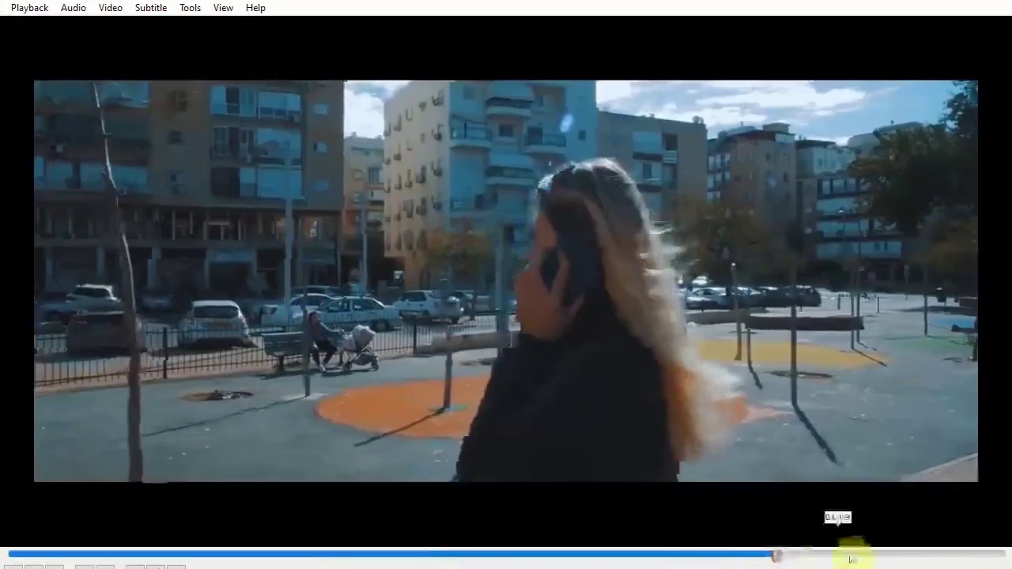
pyautogui.click(858, 554)
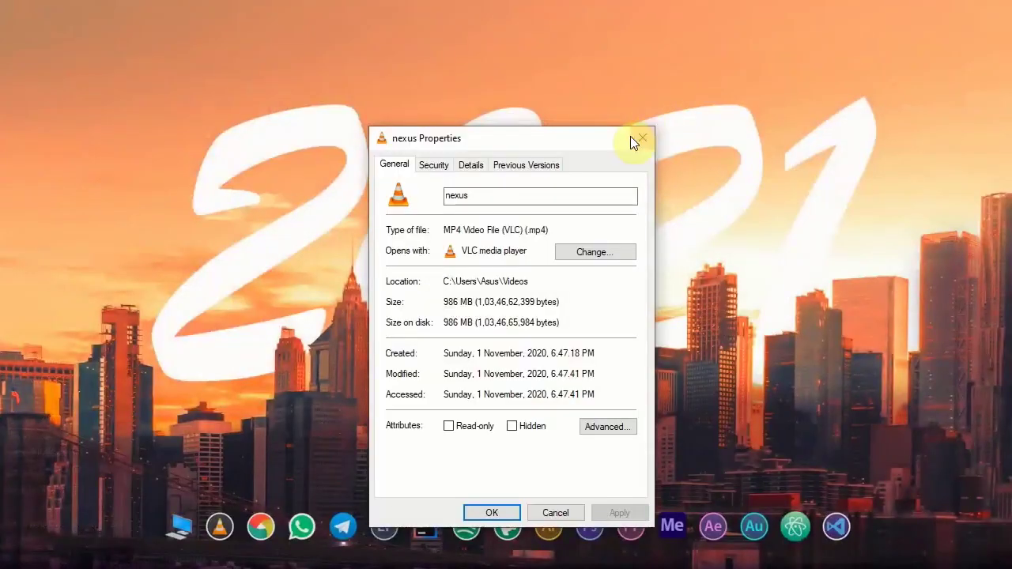
# Close the nexus Properties dialog showing the 986 MB MP4.
pyautogui.click(631, 138)
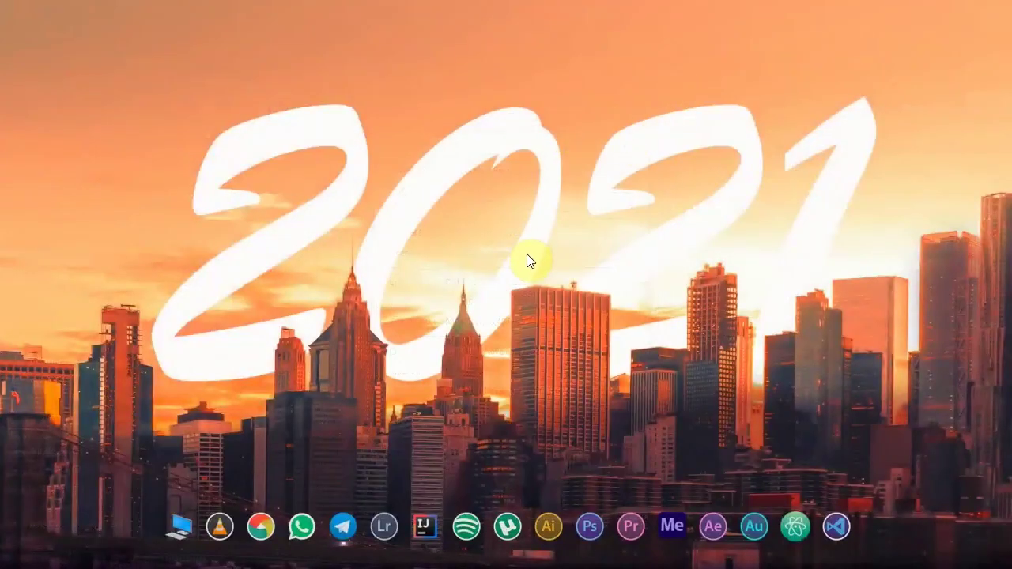